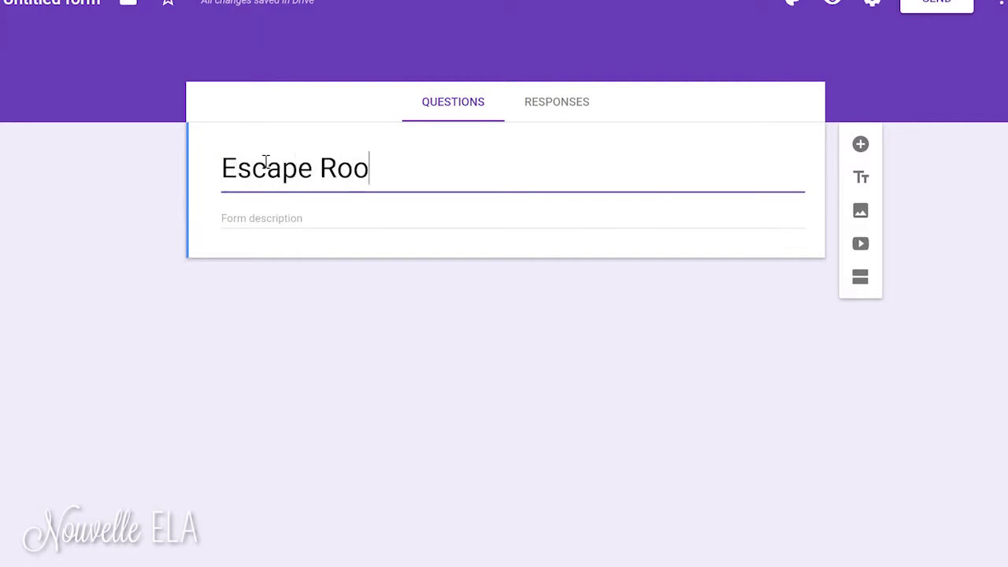
Step: Title the form 'Escape Room Validation' and add a short answer question with response validation on
{"action": "type", "text": "m Validation"}
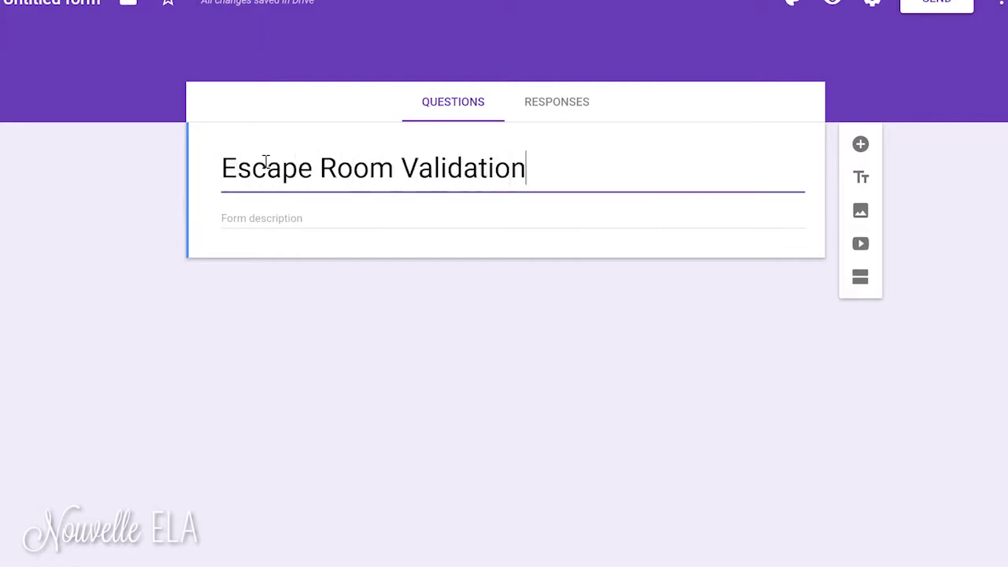
{"action": "left_click", "coordinate": [860, 144]}
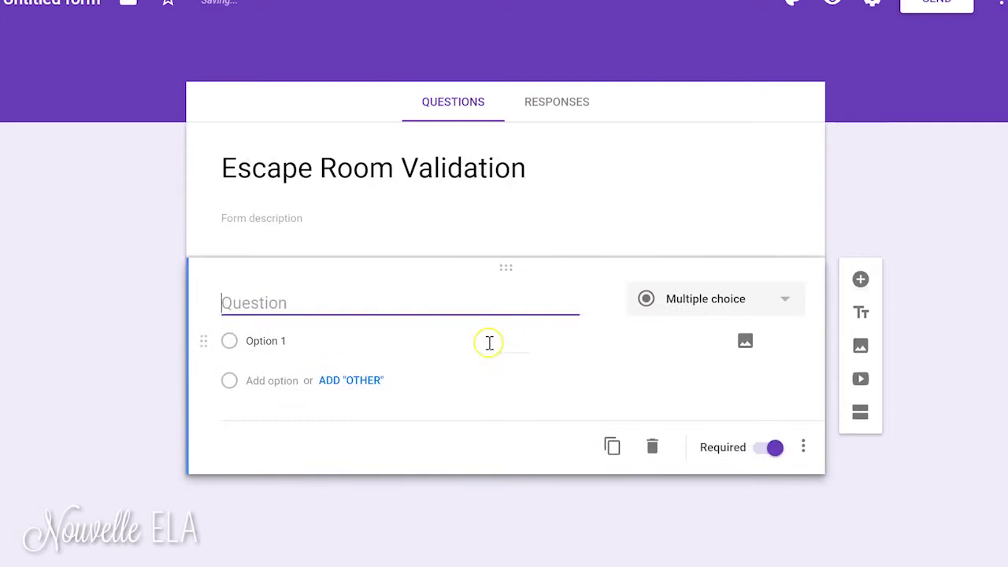
{"action": "left_click", "coordinate": [695, 300]}
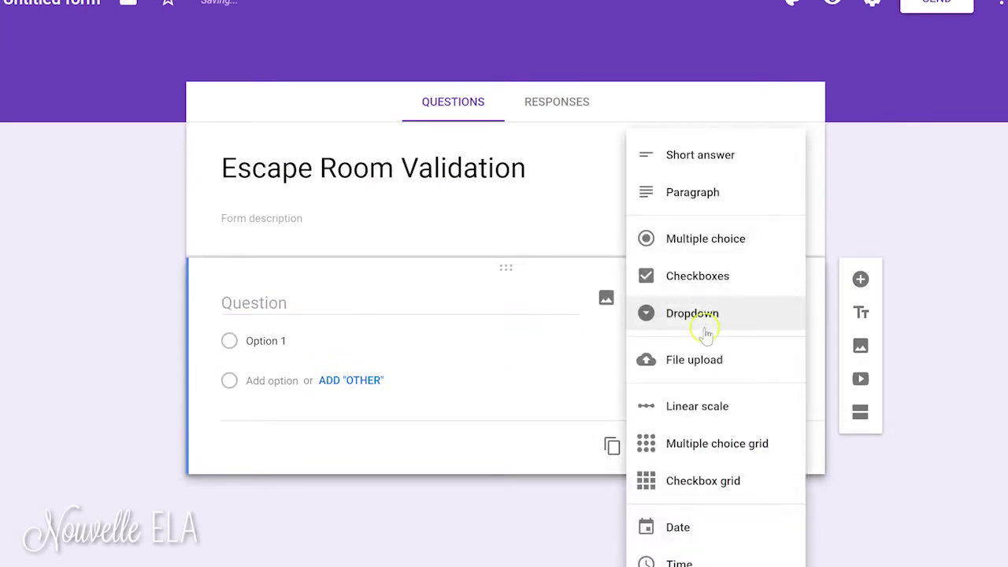
{"action": "left_click", "coordinate": [684, 158]}
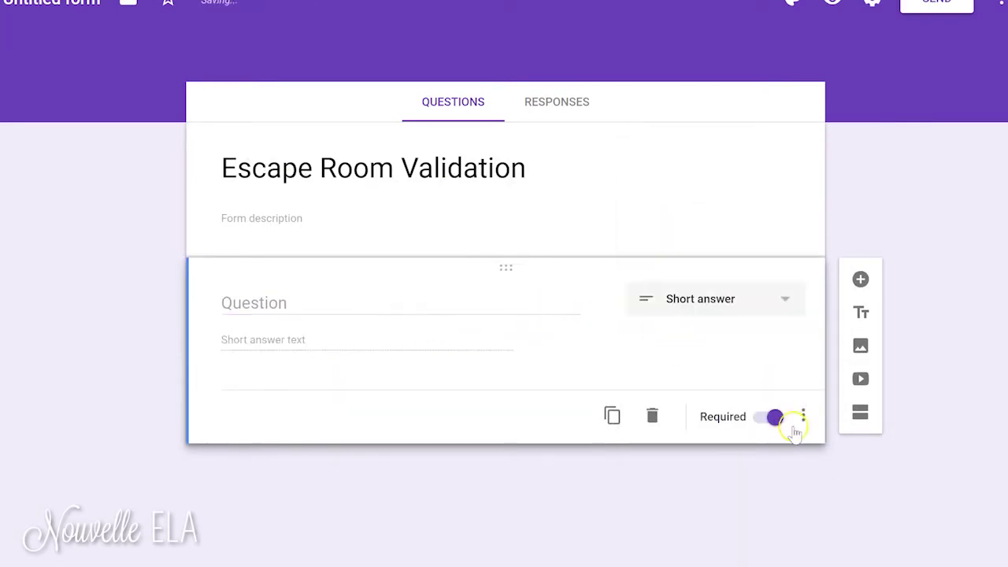
{"action": "left_click", "coordinate": [802, 418]}
{"action": "left_click", "coordinate": [873, 513]}
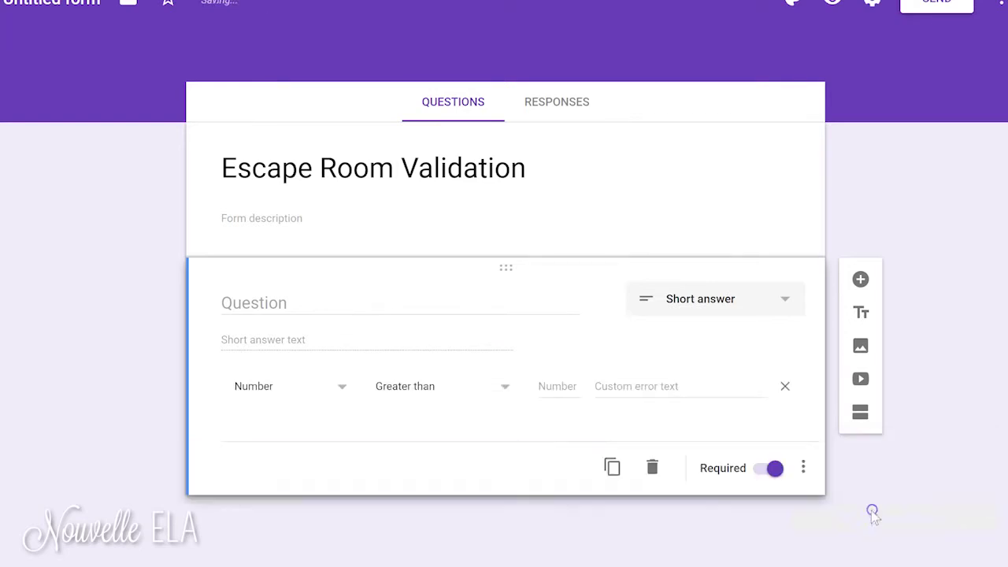
{"action": "left_click", "coordinate": [302, 300]}
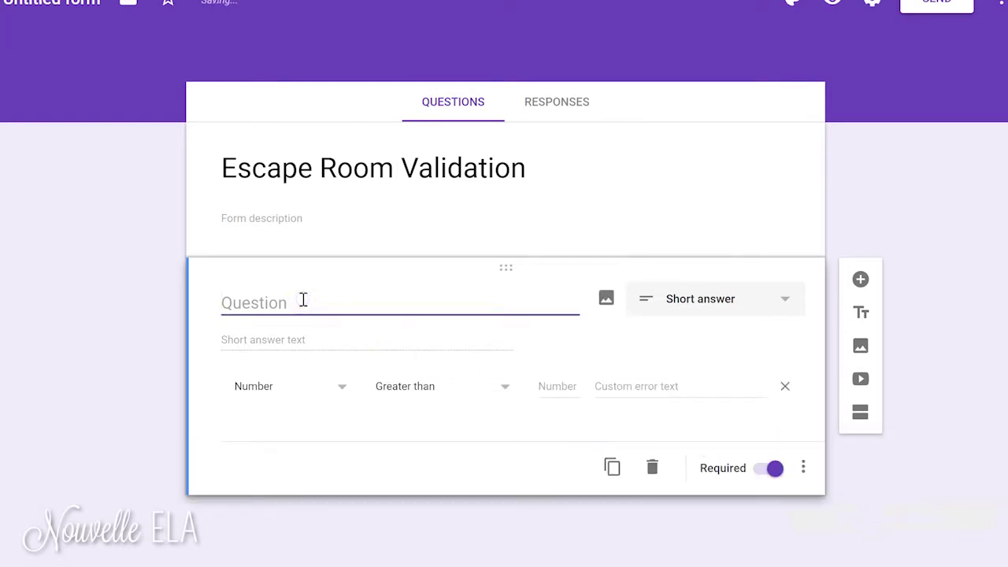
Step: Name the question 'Task #1' and validate that its answer text contains SURVIVAL
{"action": "type", "text": "Task #1"}
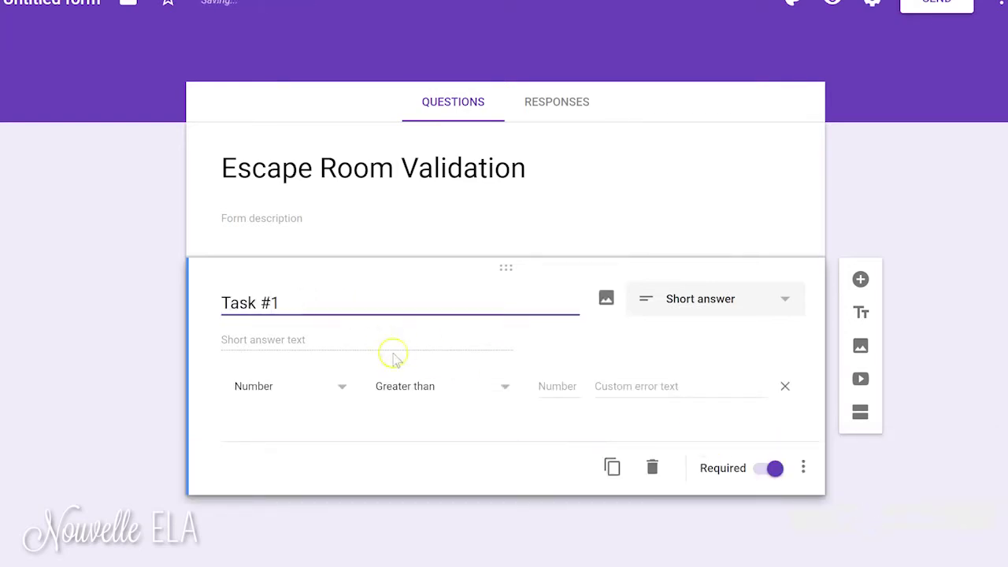
{"action": "left_click", "coordinate": [339, 389]}
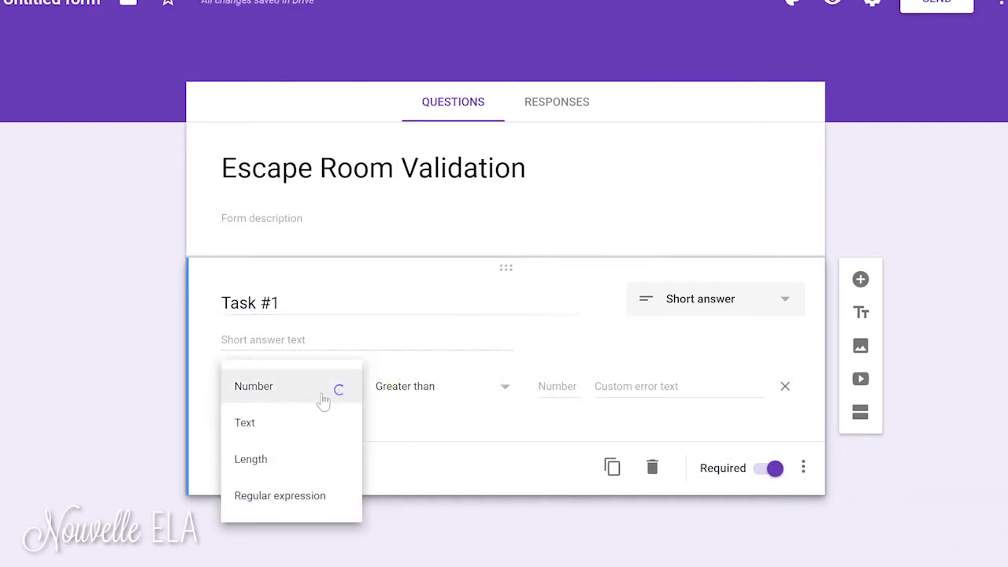
{"action": "left_click", "coordinate": [333, 423]}
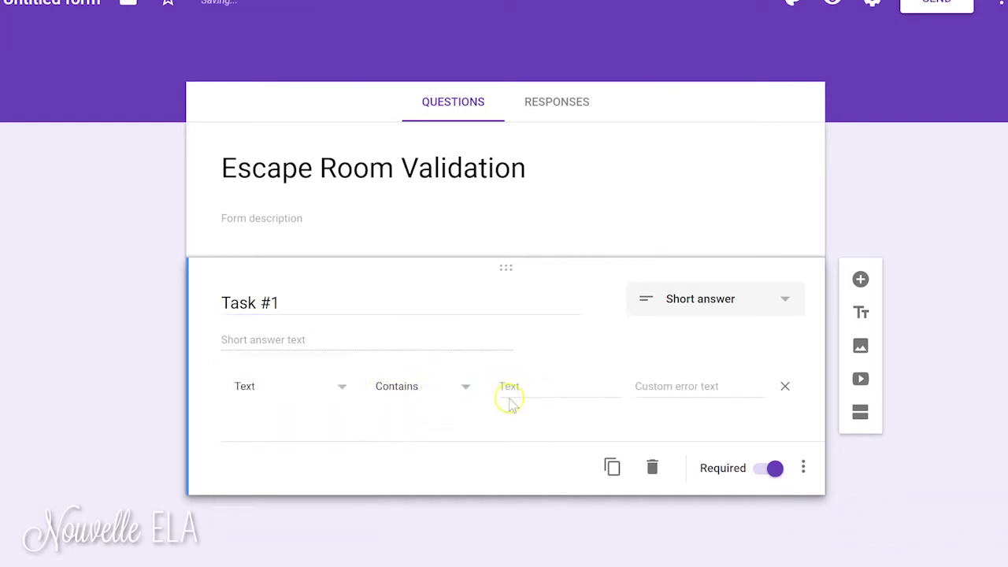
{"action": "left_click", "coordinate": [510, 400]}
{"action": "type", "text": "SURV"}
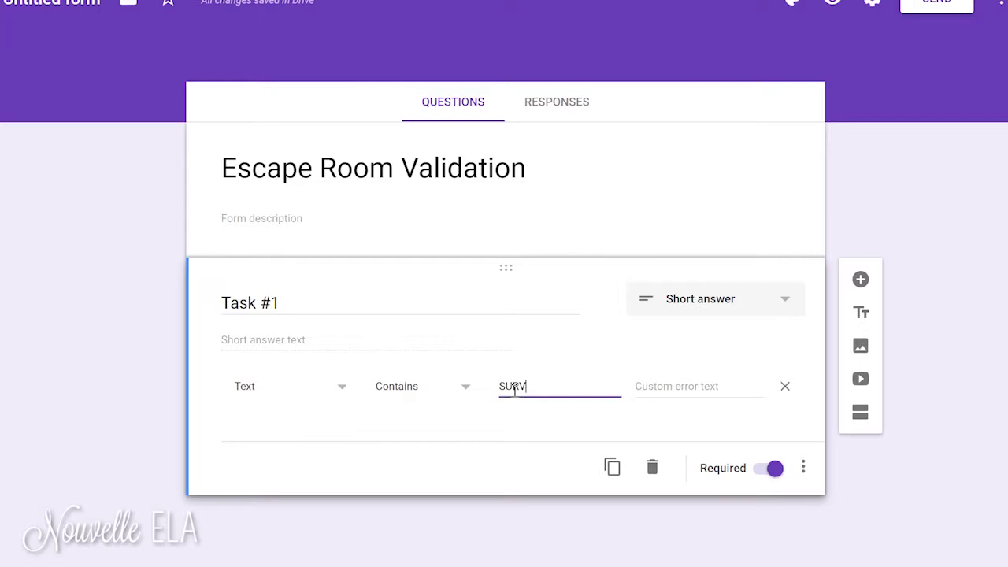
{"action": "type", "text": "IVAL"}
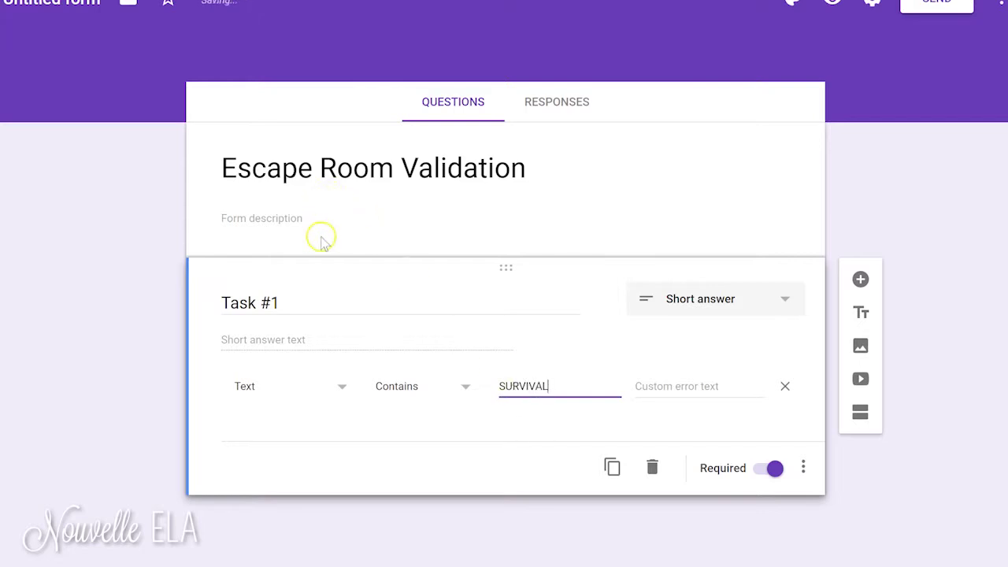
Step: Add the form description 'Type answers in all caps!' and the Task #1 error message 'Try again :)'
{"action": "left_click", "coordinate": [304, 218]}
{"action": "type", "text": "Type"}
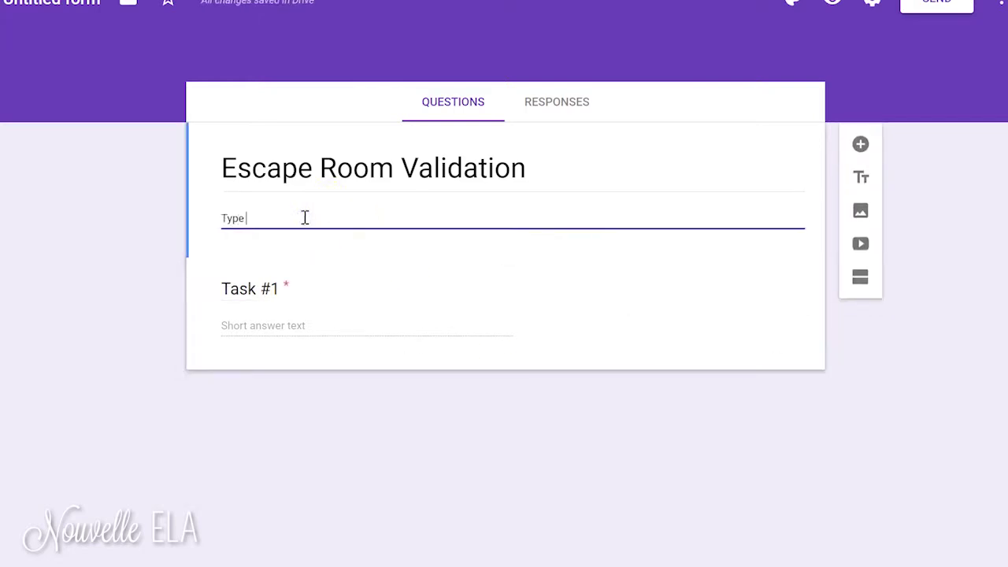
{"action": "type", "text": " answers in all caps! :)"}
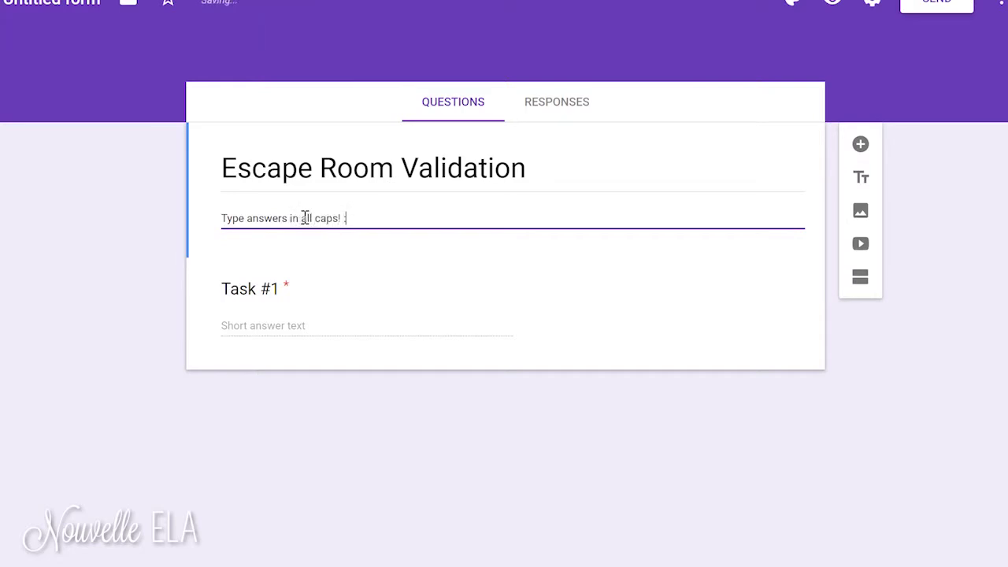
{"action": "left_click", "coordinate": [288, 315]}
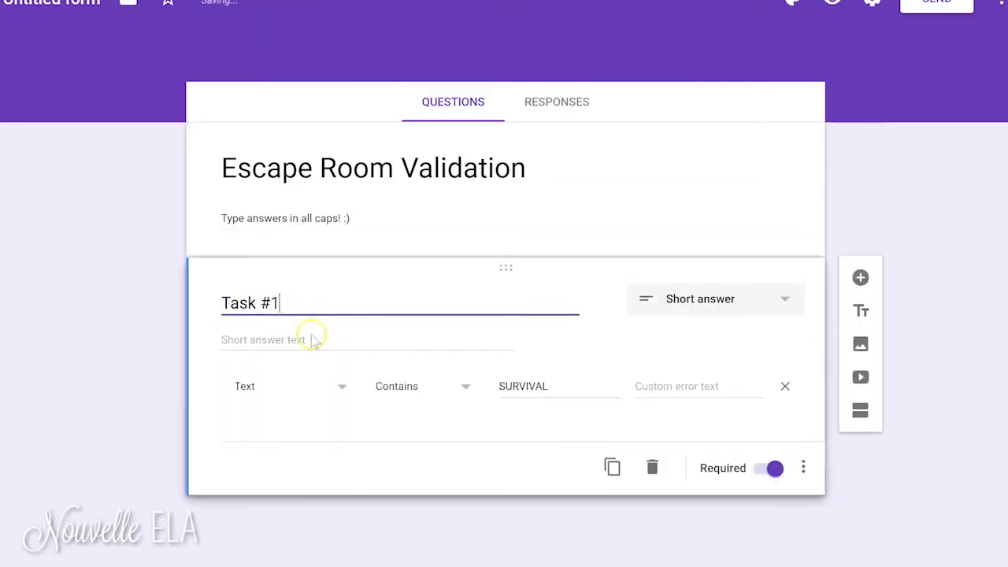
{"action": "left_click", "coordinate": [690, 386]}
{"action": "type", "text": "Try again :)"}
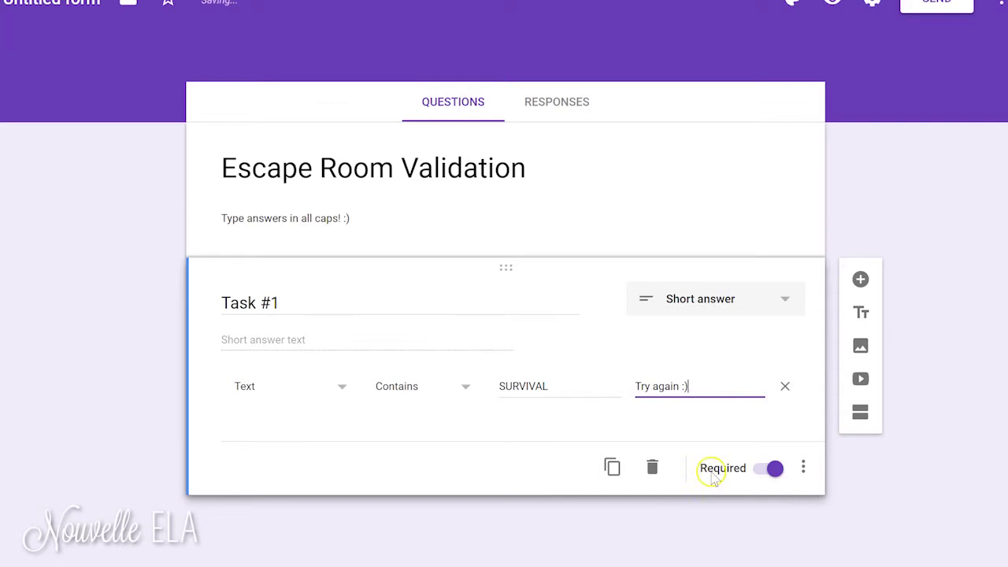
Step: Add a new section after Task #1 titled 'Great job!'
{"action": "left_click", "coordinate": [860, 278]}
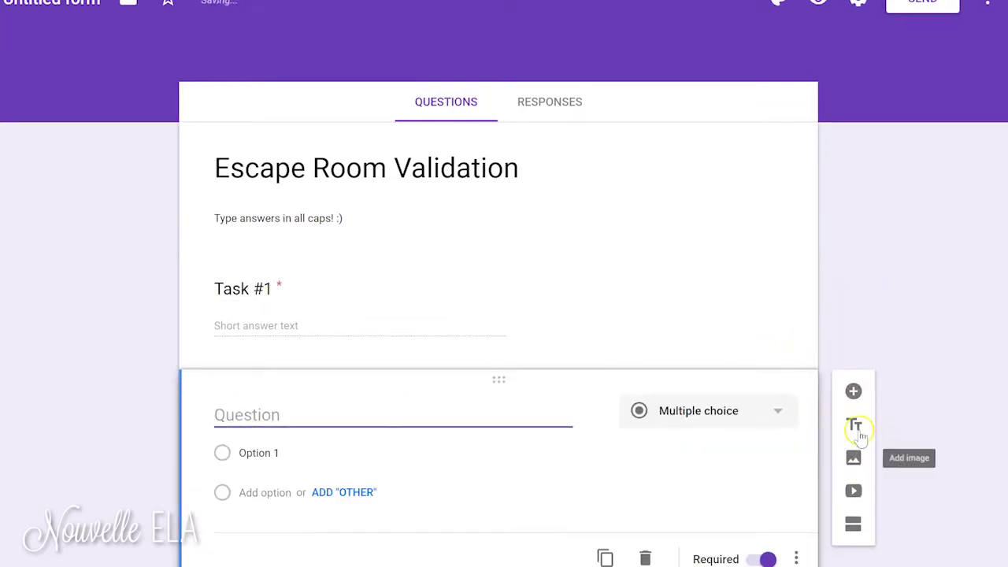
{"action": "left_click", "coordinate": [645, 558]}
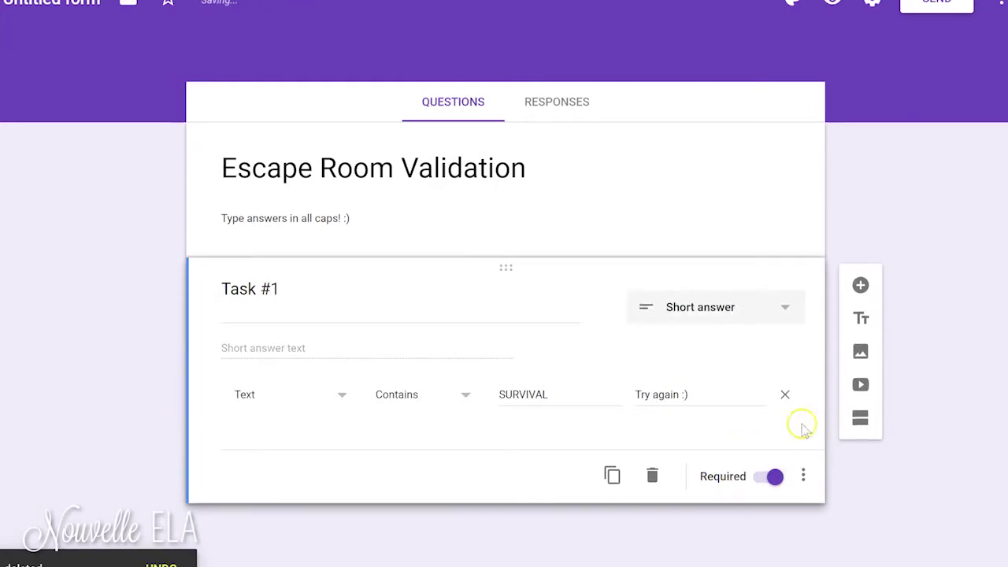
{"action": "left_click", "coordinate": [860, 415]}
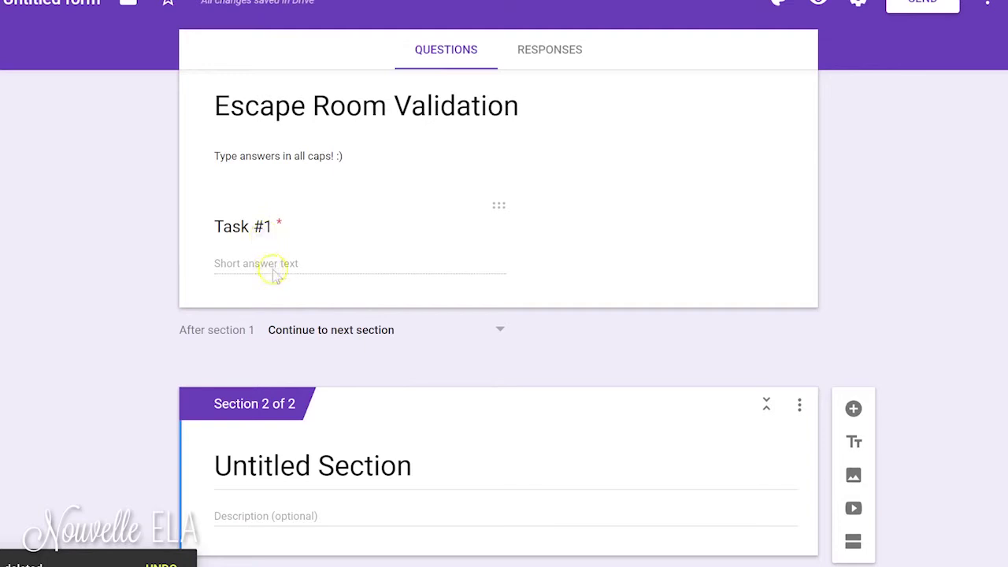
{"action": "left_click", "coordinate": [346, 460]}
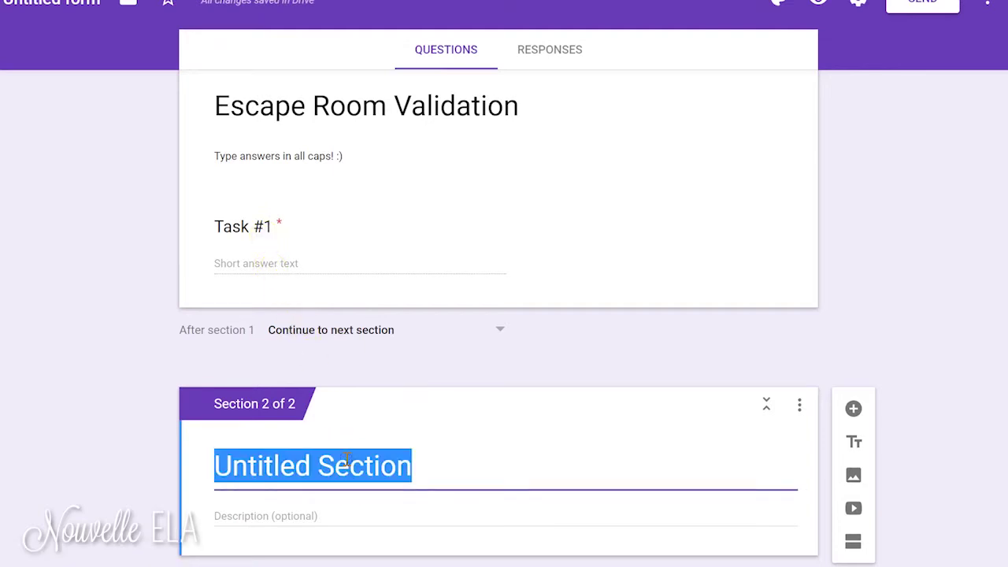
{"action": "type", "text": "Great job!"}
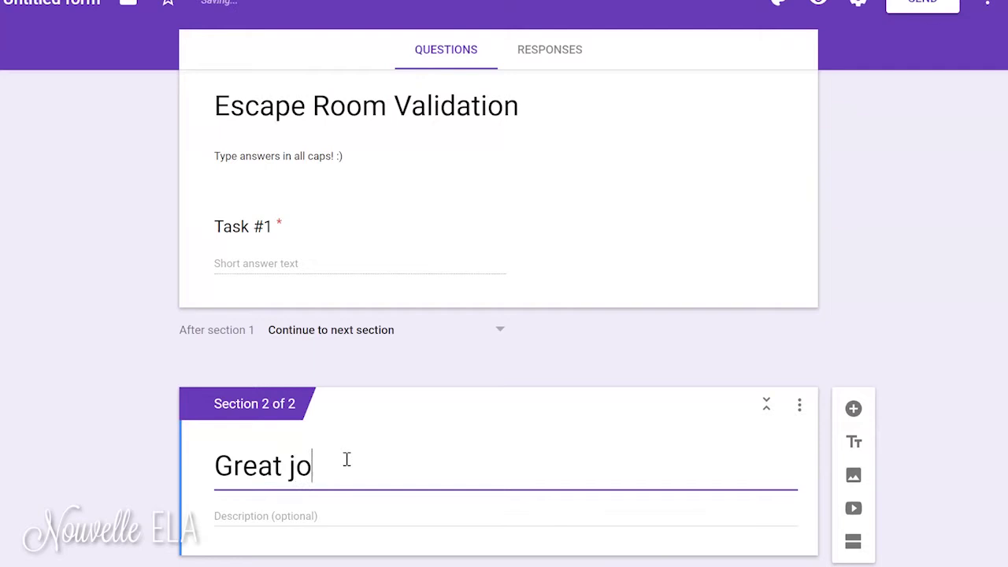
Step: Write the section description 'You are correct. The combination for box #1 is 30-05-14.'
{"action": "left_click", "coordinate": [337, 516]}
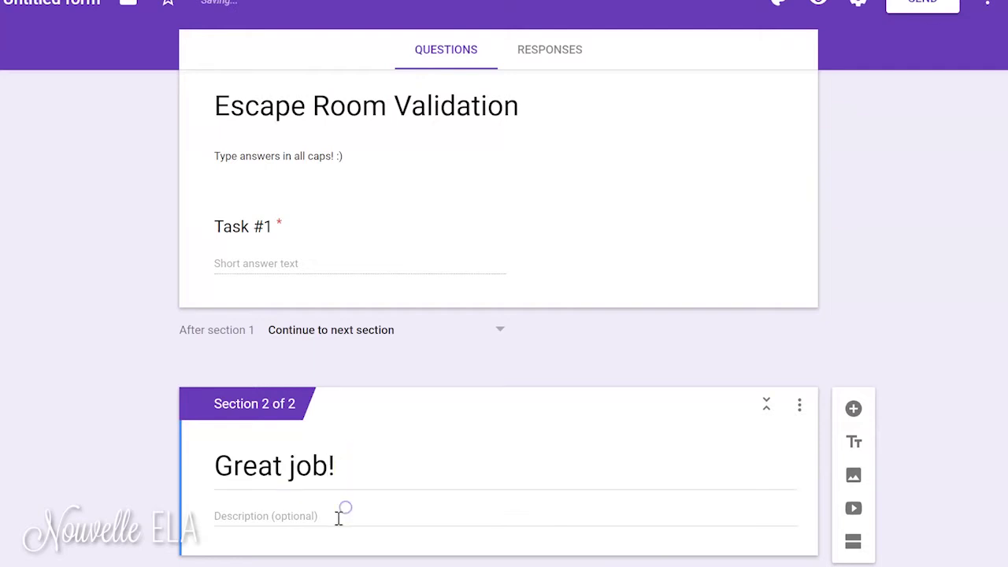
{"action": "type", "text": "Typ"}
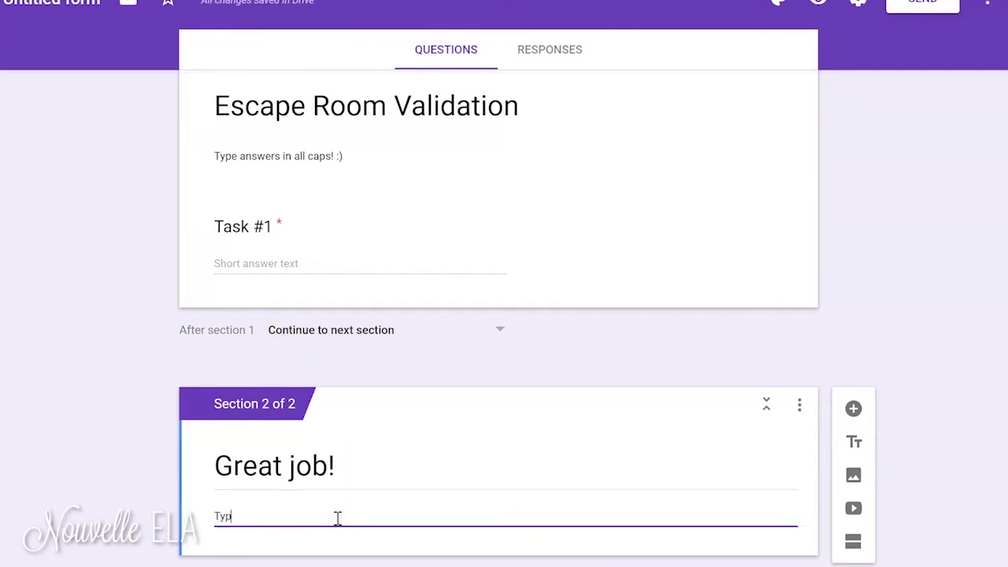
{"action": "key", "text": "BackSpace"}
{"action": "key", "text": "BackSpace"}
{"action": "key", "text": "BackSpace"}
{"action": "key", "text": "BackSpace"}
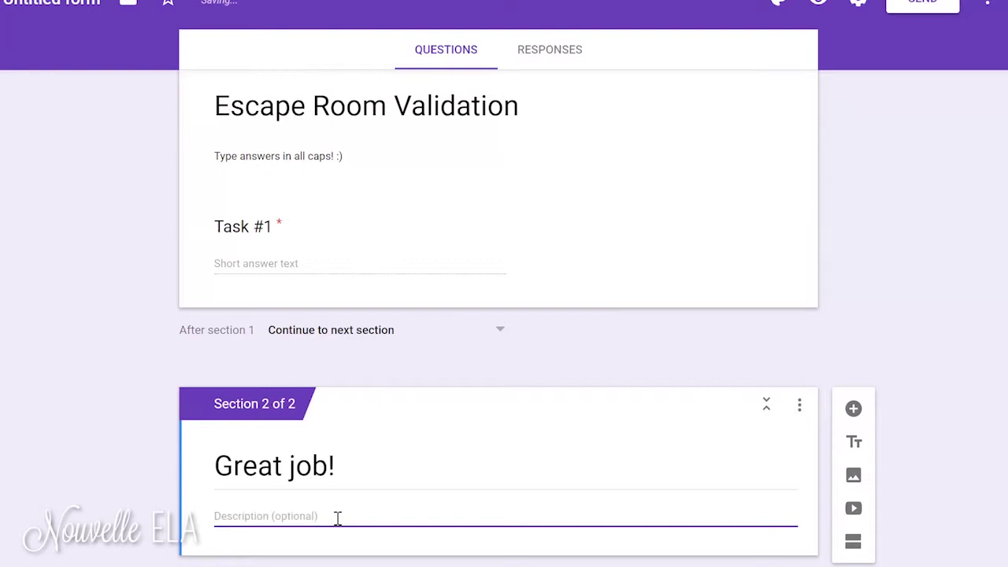
{"action": "type", "text": "30-0"}
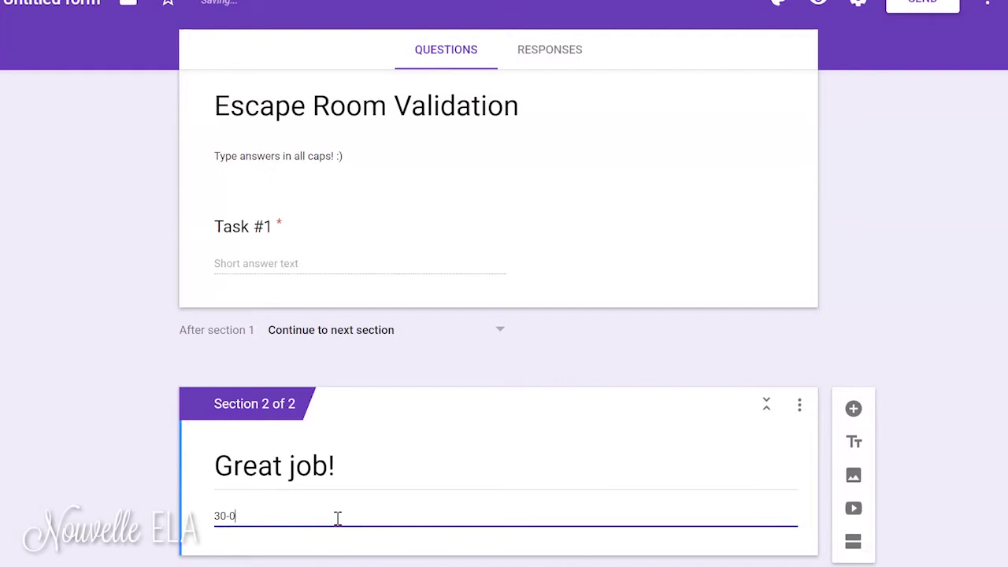
{"action": "type", "text": "5-14"}
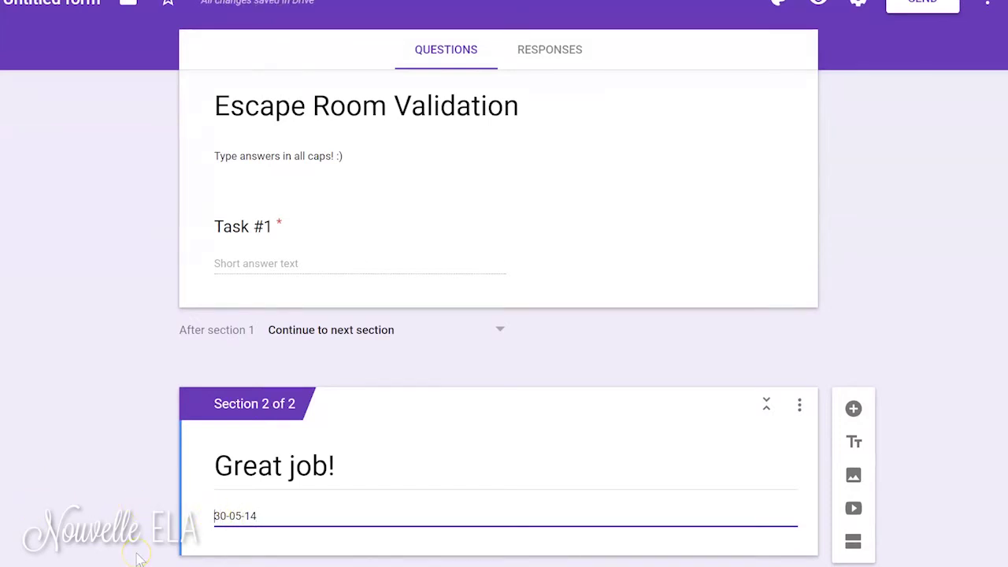
{"action": "type", "text": "You are "}
{"action": "type", "text": "correct. "}
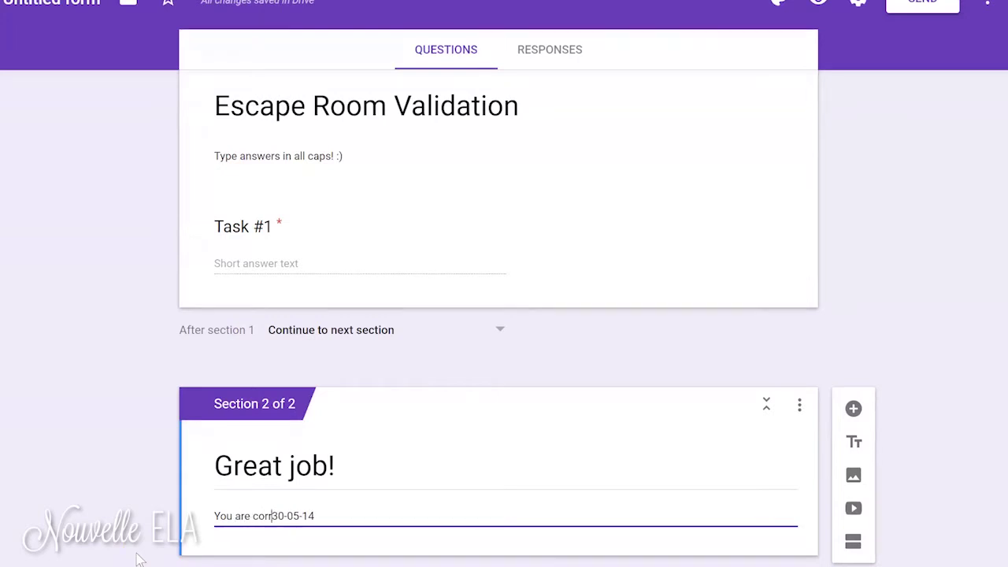
{"action": "type", "text": "The combina"}
{"action": "type", "text": "tion for box #"}
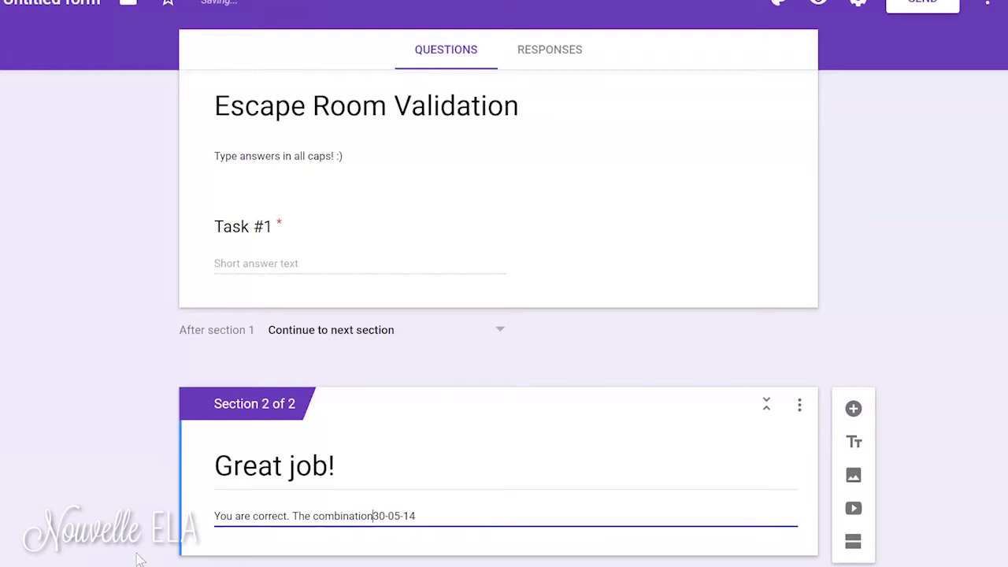
{"action": "type", "text": "1 is"}
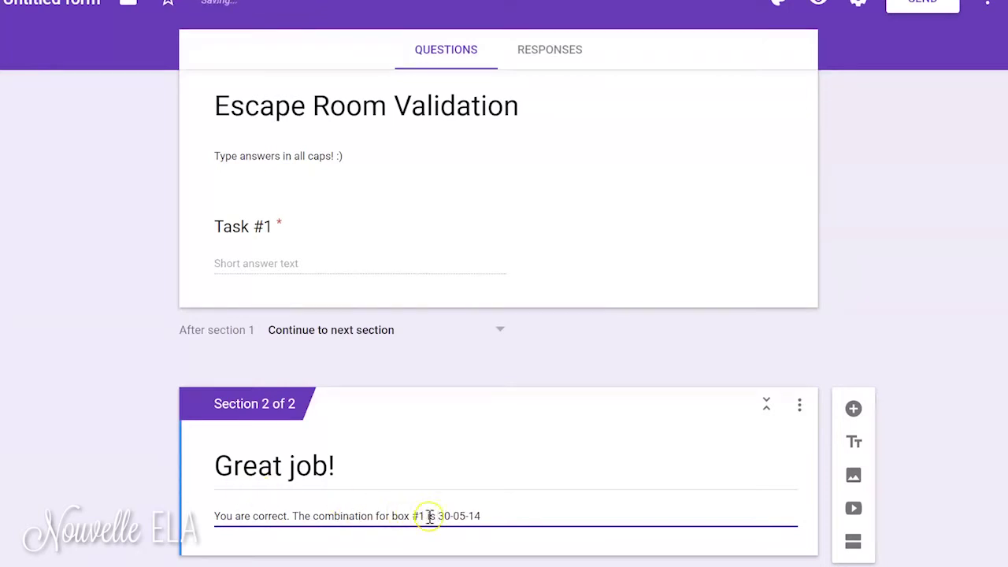
{"action": "left_click", "coordinate": [495, 516]}
{"action": "type", "text": "."}
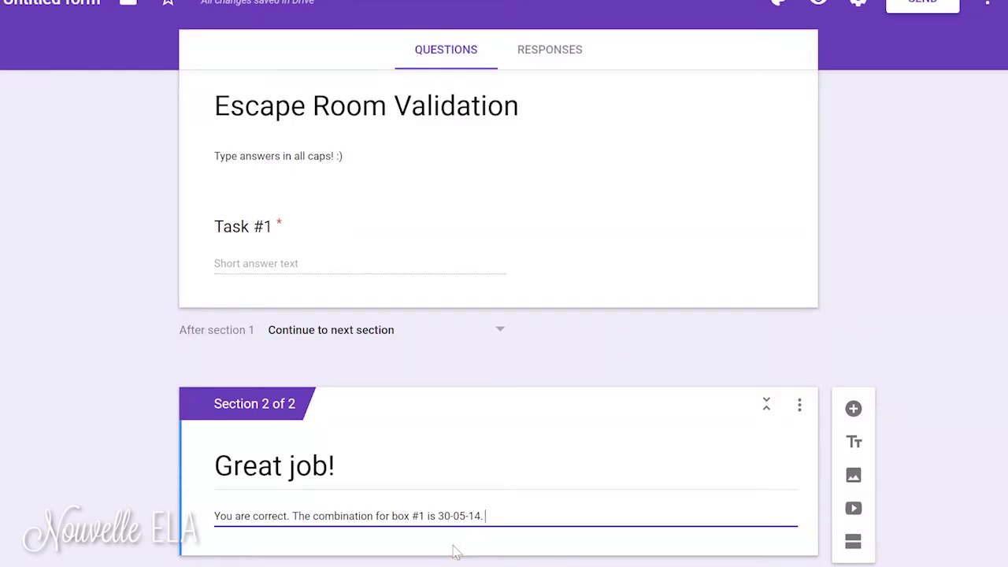
{"action": "left_click", "coordinate": [435, 516]}
{"action": "left_click", "coordinate": [300, 270]}
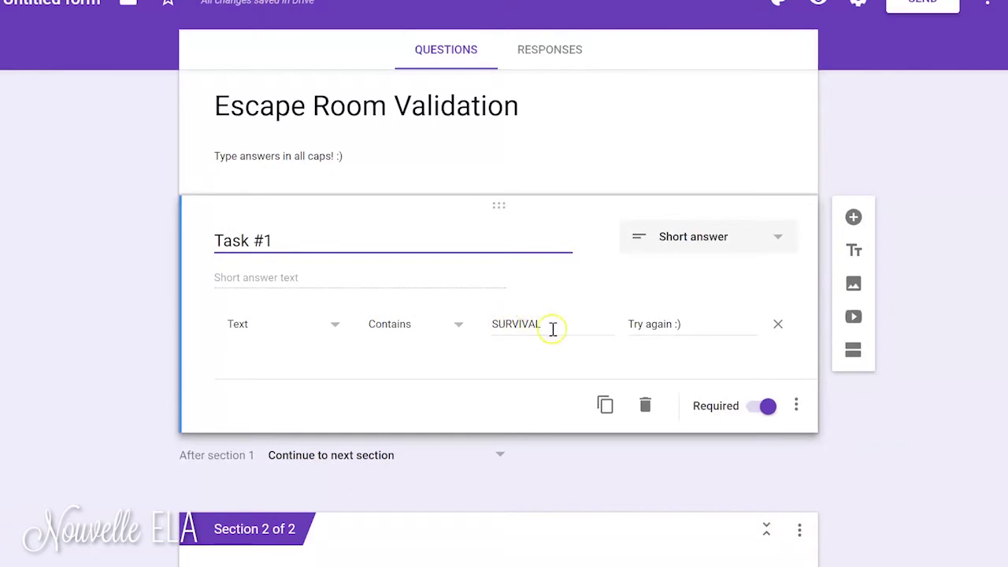
{"action": "scroll", "coordinate": [553, 330], "scroll_direction": "down", "scroll_amount": 2}
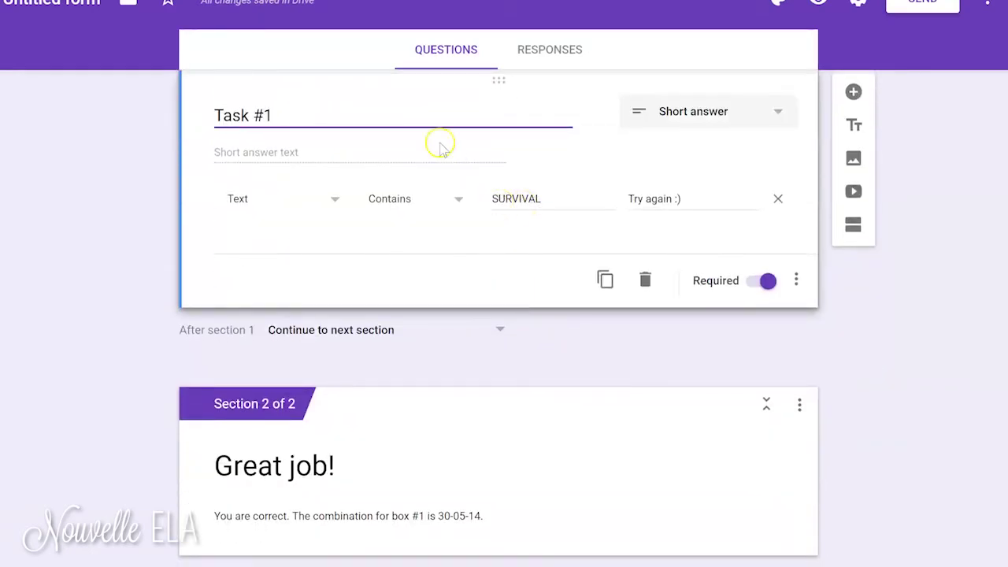
{"action": "triple_click", "coordinate": [482, 515]}
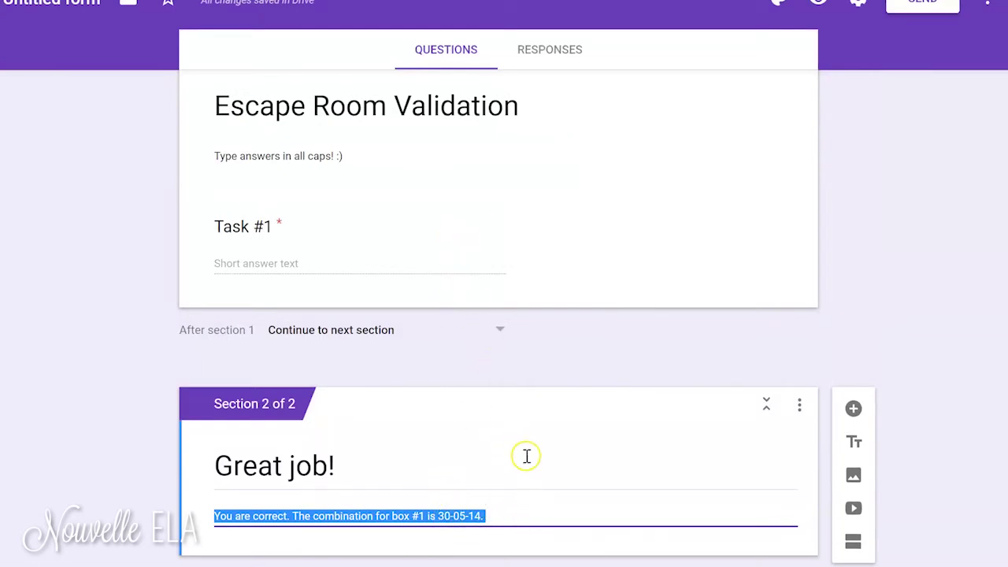
{"action": "left_click", "coordinate": [485, 516]}
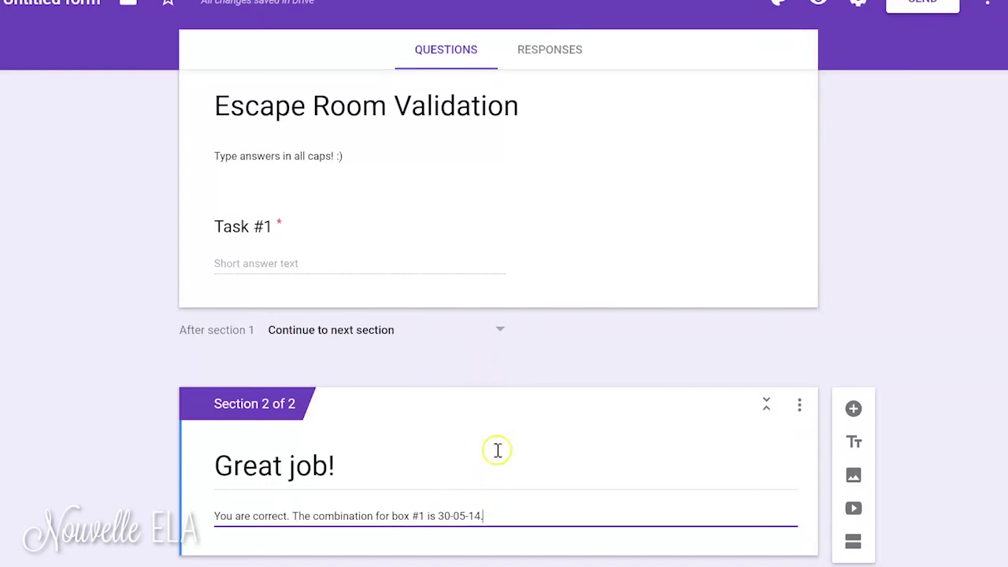
{"action": "left_click", "coordinate": [512, 515]}
{"action": "left_click", "coordinate": [371, 49]}
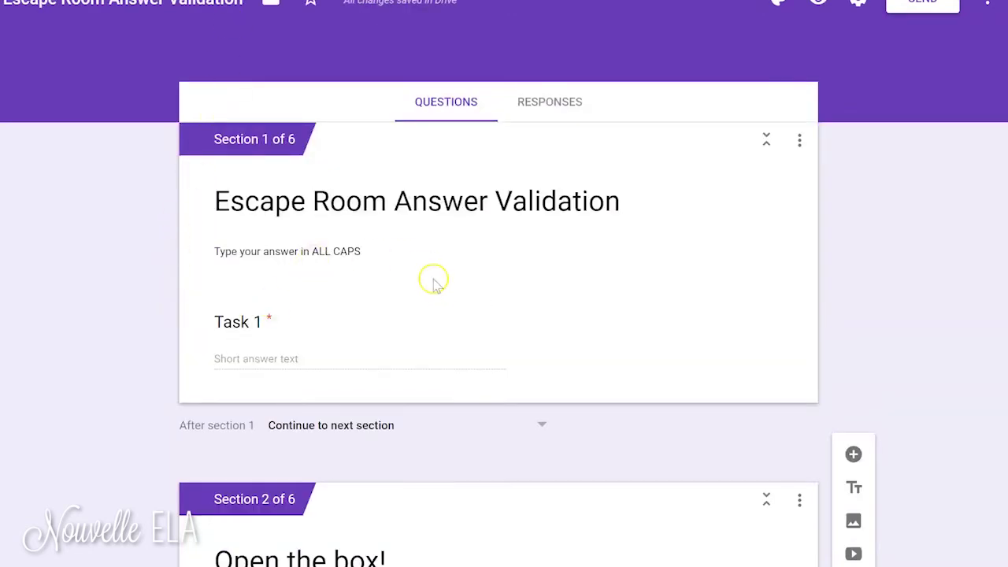
Step: Remove 'Poetry' from the Section 3 title so it reads 'Escape Room'
{"action": "scroll", "coordinate": [443, 302], "scroll_direction": "down", "scroll_amount": 1}
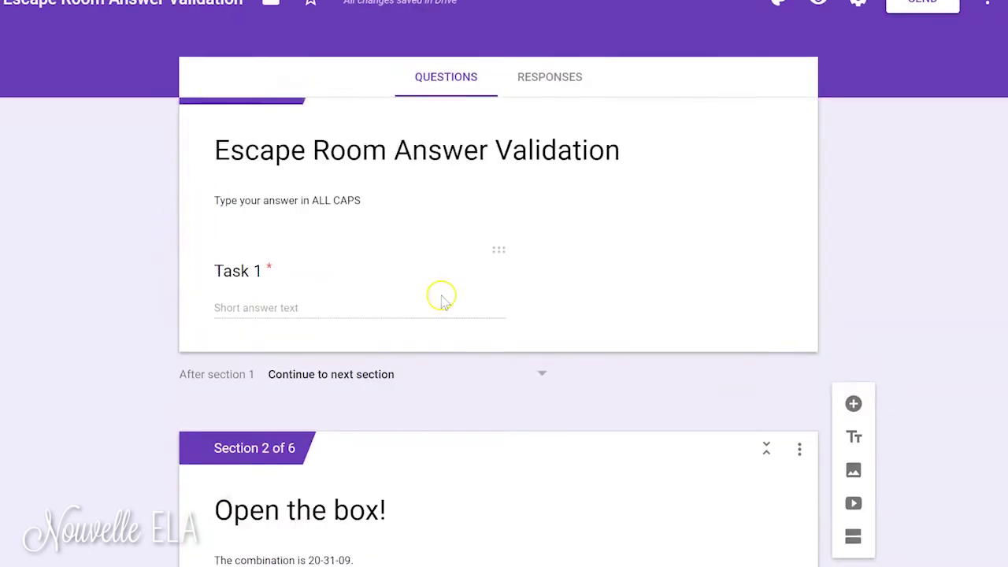
{"action": "scroll", "coordinate": [443, 298], "scroll_direction": "down", "scroll_amount": 2}
{"action": "scroll", "coordinate": [441, 296], "scroll_direction": "down", "scroll_amount": 10}
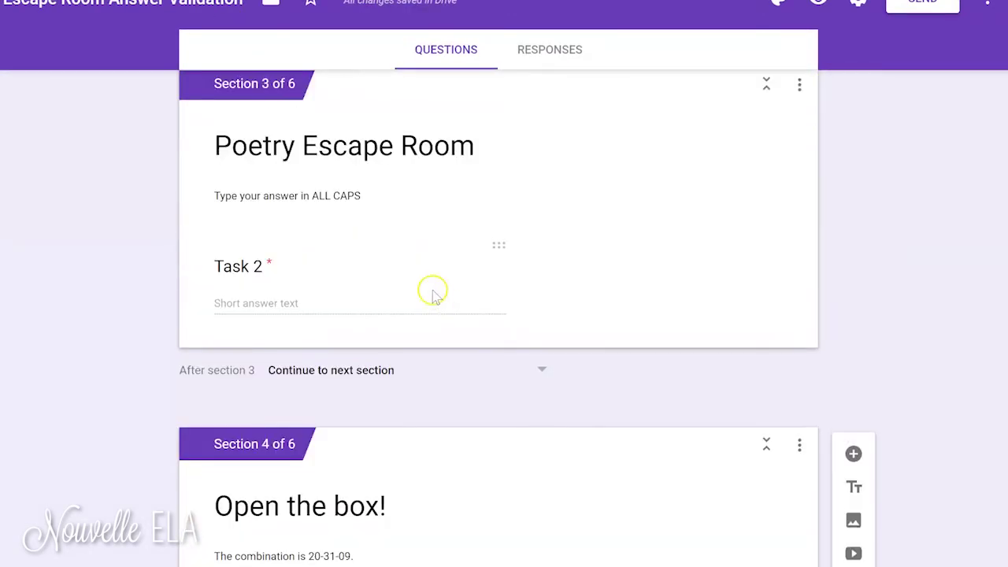
{"action": "scroll", "coordinate": [433, 295], "scroll_direction": "down", "scroll_amount": 5}
{"action": "scroll", "coordinate": [417, 282], "scroll_direction": "up", "scroll_amount": 13}
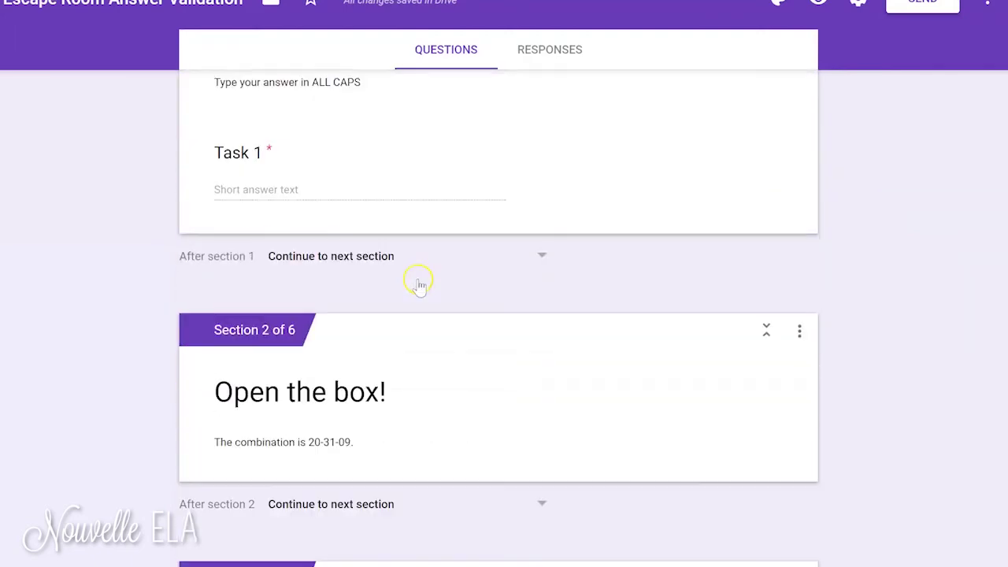
{"action": "scroll", "coordinate": [419, 283], "scroll_direction": "up", "scroll_amount": 1}
{"action": "scroll", "coordinate": [344, 232], "scroll_direction": "down", "scroll_amount": 3}
{"action": "left_click", "coordinate": [265, 386]}
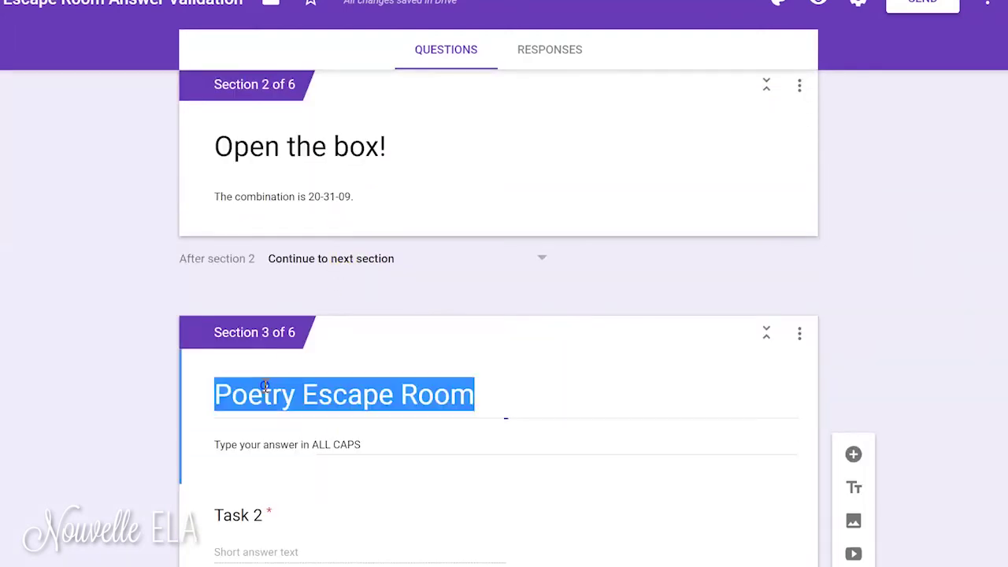
{"action": "left_click", "coordinate": [302, 395]}
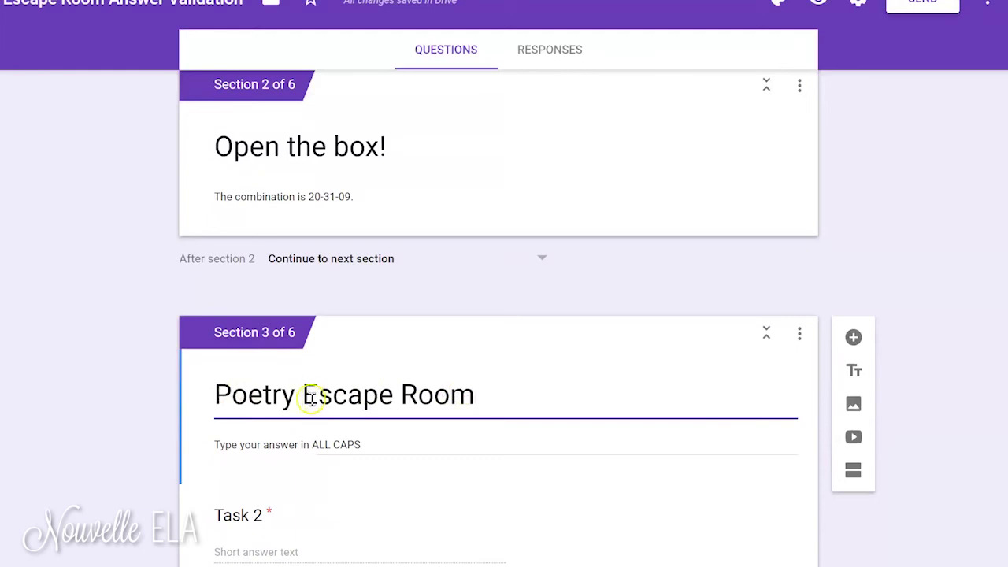
{"action": "left_click_drag", "start_coordinate": [306, 396], "coordinate": [128, 389]}
{"action": "key", "text": "BackSpace"}
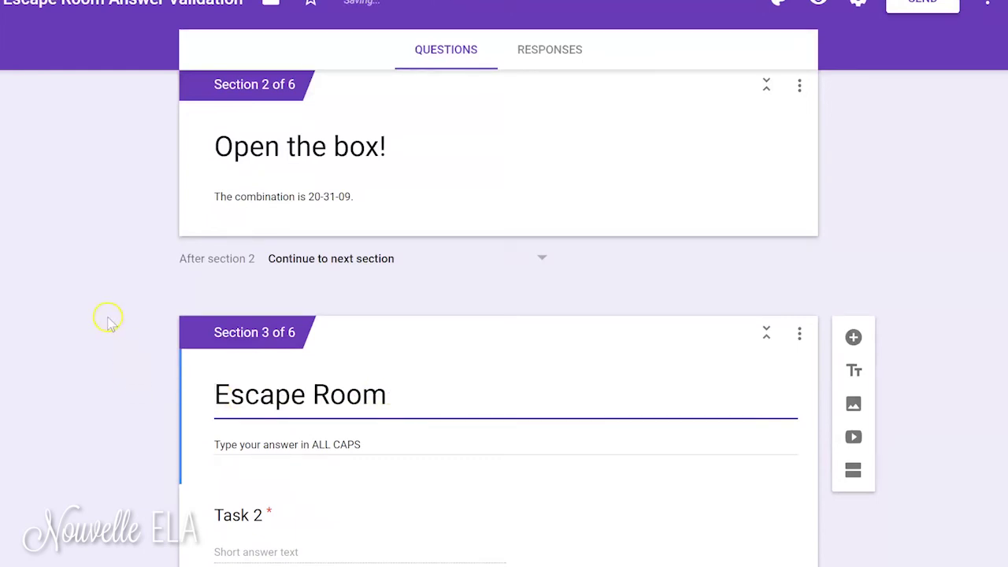
{"action": "scroll", "coordinate": [106, 317], "scroll_direction": "up", "scroll_amount": 5}
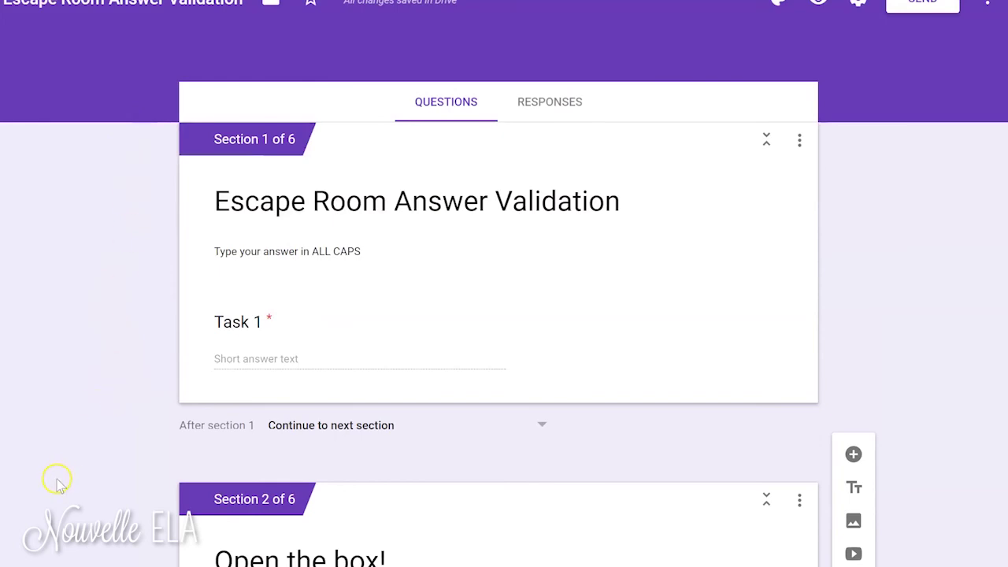